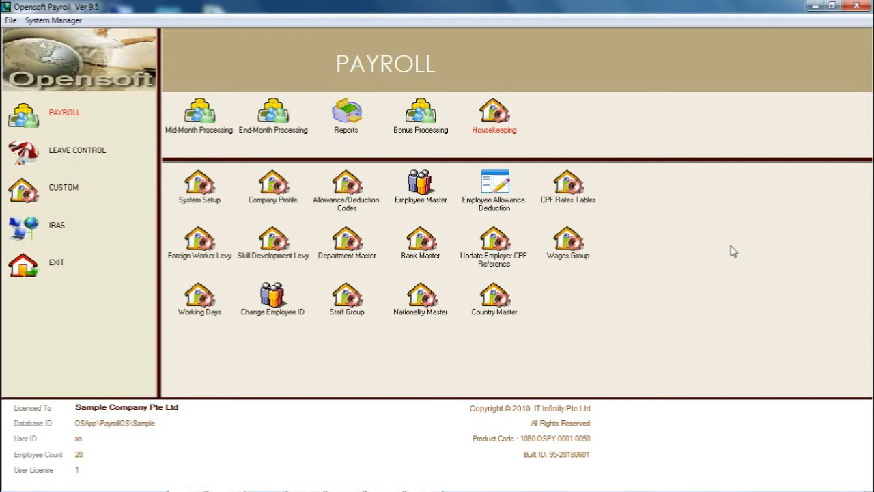
# Start end-month pay processing, confirm that the mid-month process is completed, and preview the end-month audit list.
pyautogui.click(71, 118)
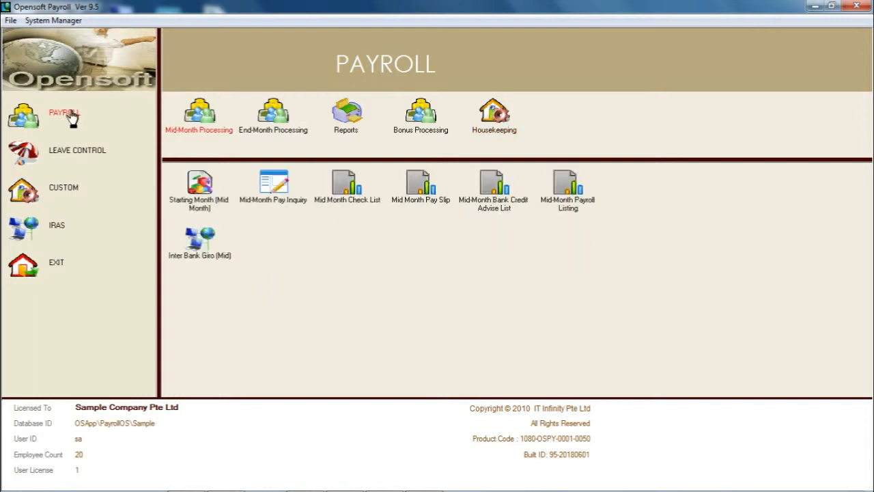
pyautogui.click(262, 134)
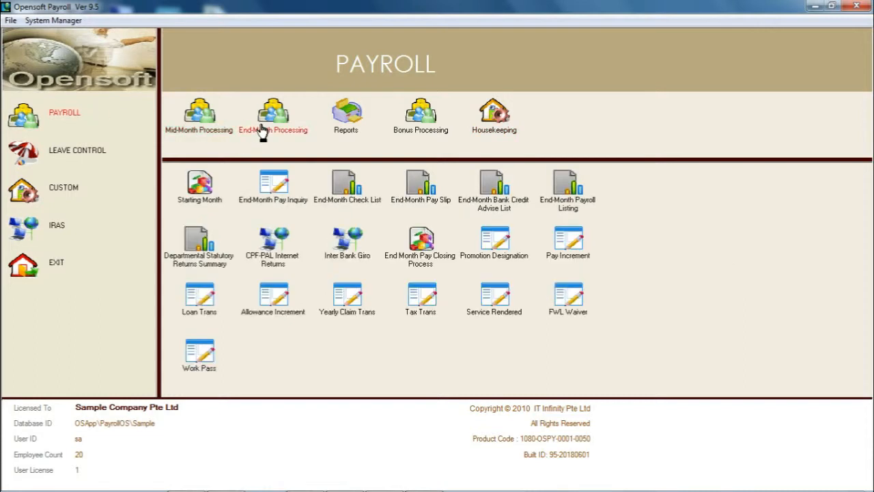
pyautogui.click(197, 198)
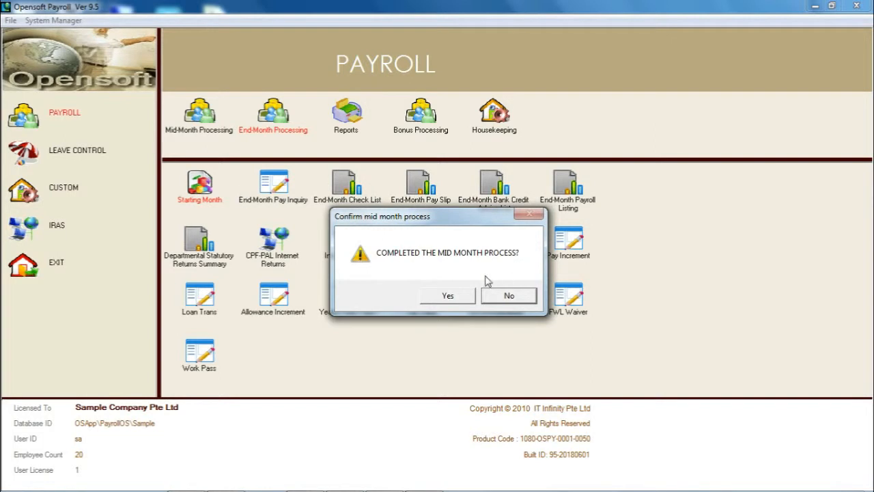
pyautogui.click(446, 295)
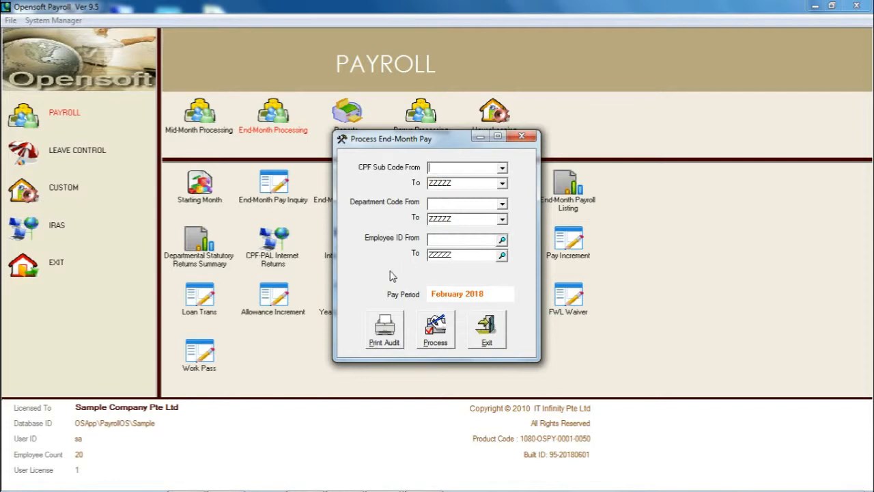
pyautogui.click(385, 331)
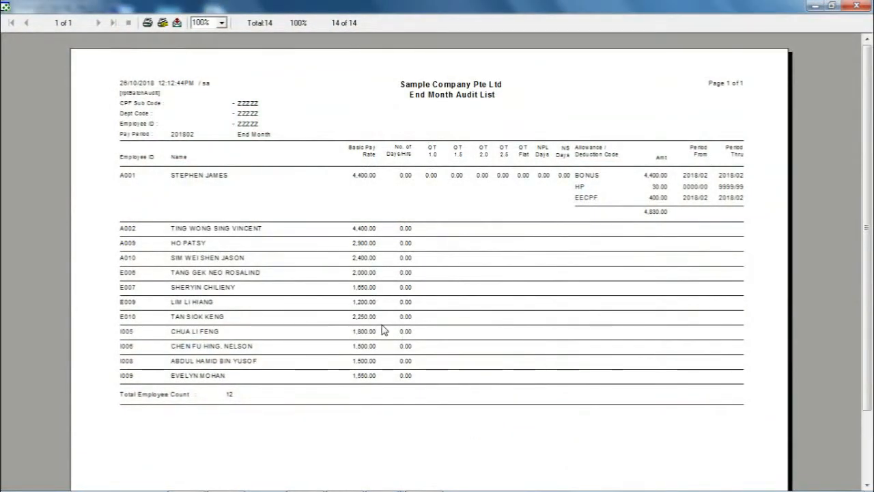
pyautogui.click(856, 5)
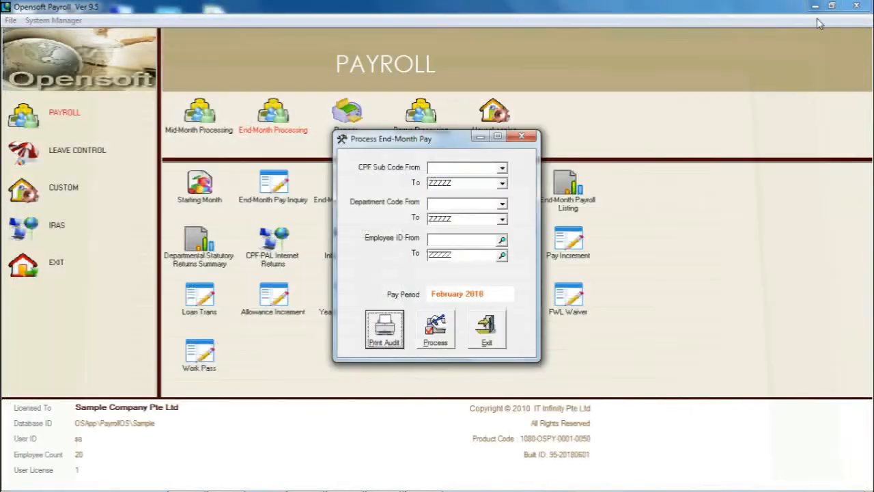
# Check the CPF sub code, department and employee ID filter choices, and process end-month pay for 01/02/2018 to 28/02/2018 unfiltered.
pyautogui.click(505, 170)
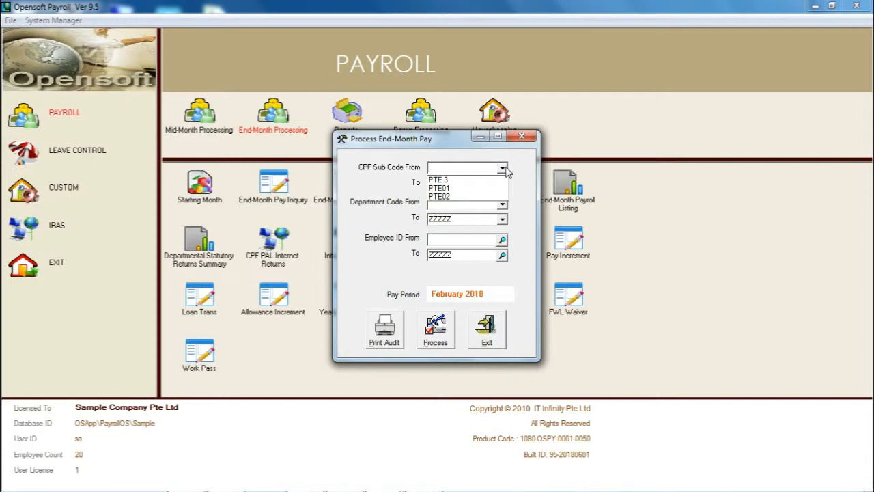
pyautogui.click(506, 168)
pyautogui.click(505, 204)
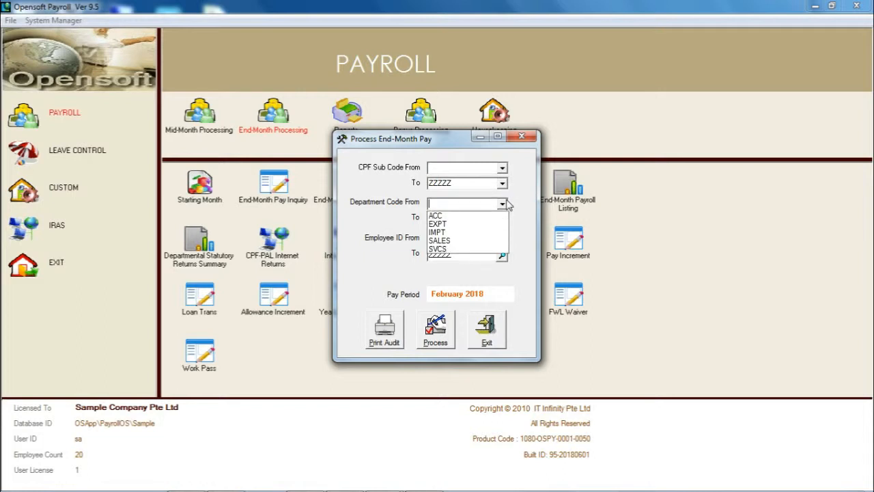
pyautogui.click(506, 203)
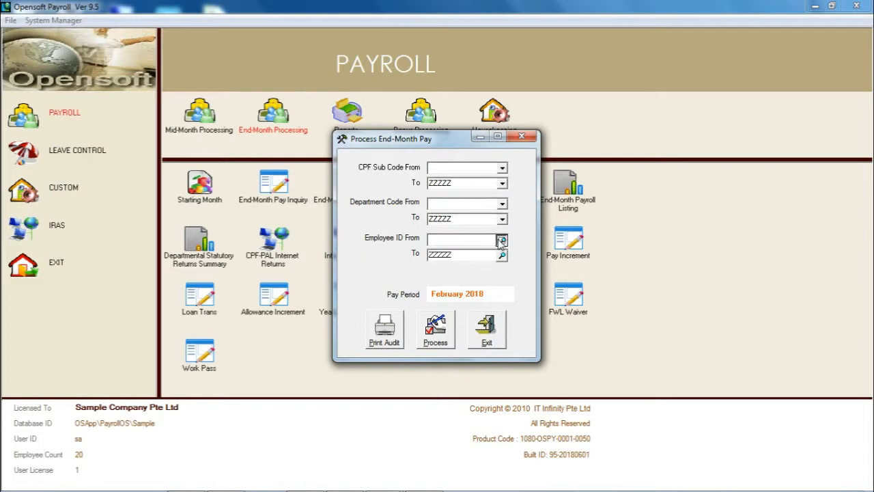
pyautogui.click(501, 239)
pyautogui.click(343, 228)
pyautogui.click(431, 333)
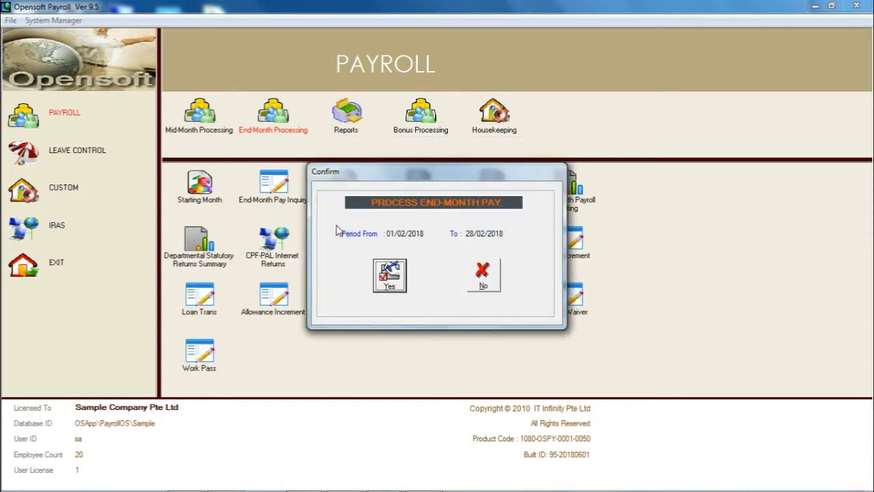
pyautogui.click(390, 282)
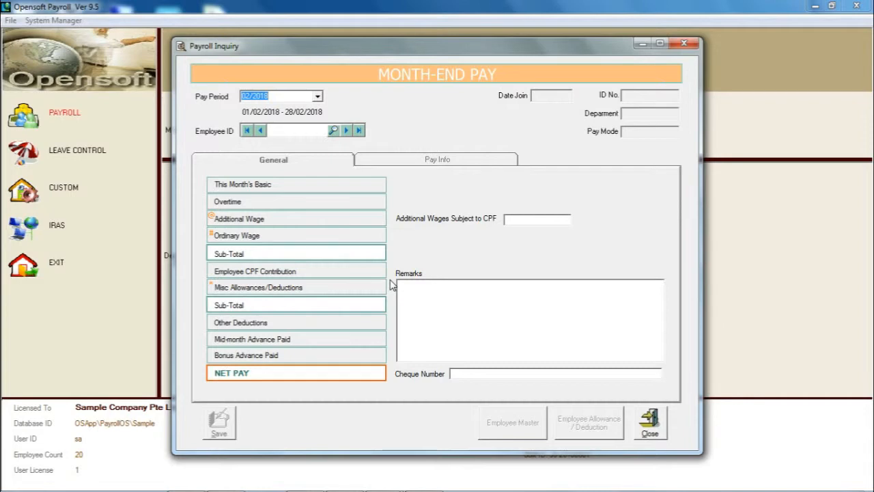
# Page through all employees' month-end pay for period 02/2018 and examine their pay breakdown.
pyautogui.click(348, 130)
pyautogui.click(347, 131)
pyautogui.click(348, 131)
pyautogui.click(348, 130)
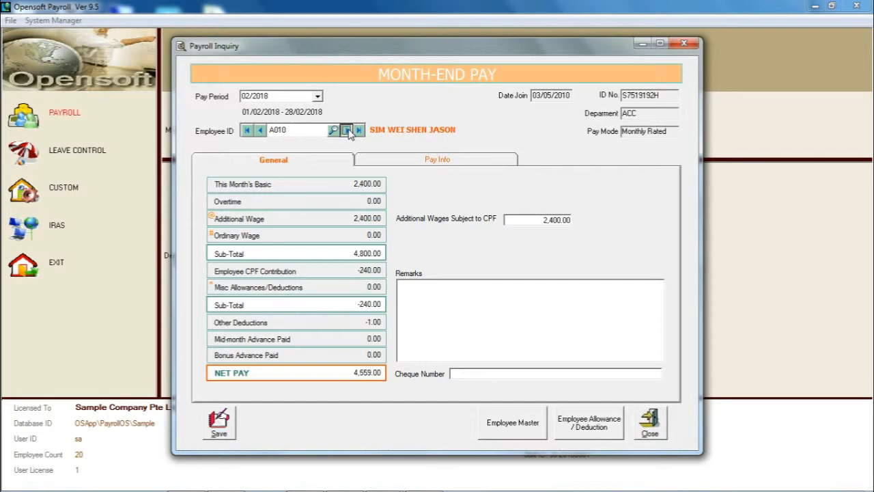
pyautogui.click(347, 131)
pyautogui.click(347, 131)
pyautogui.click(348, 130)
pyautogui.click(348, 130)
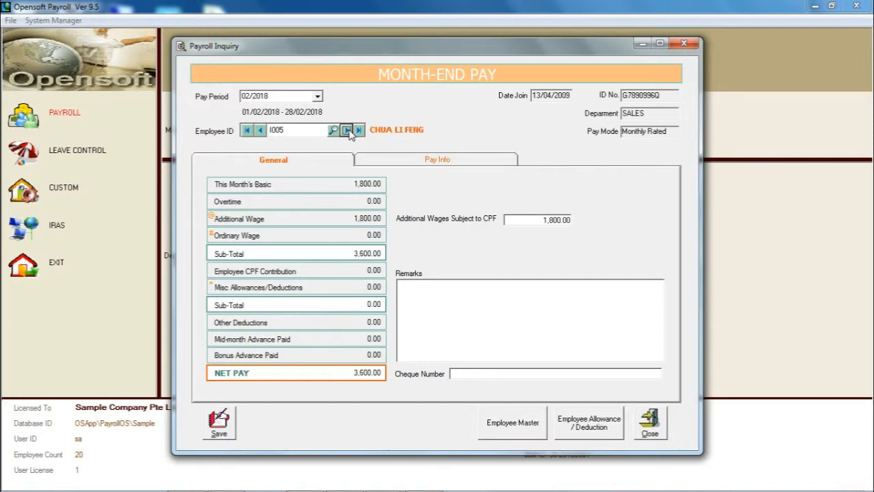
pyautogui.click(348, 131)
pyautogui.click(348, 130)
pyautogui.click(348, 131)
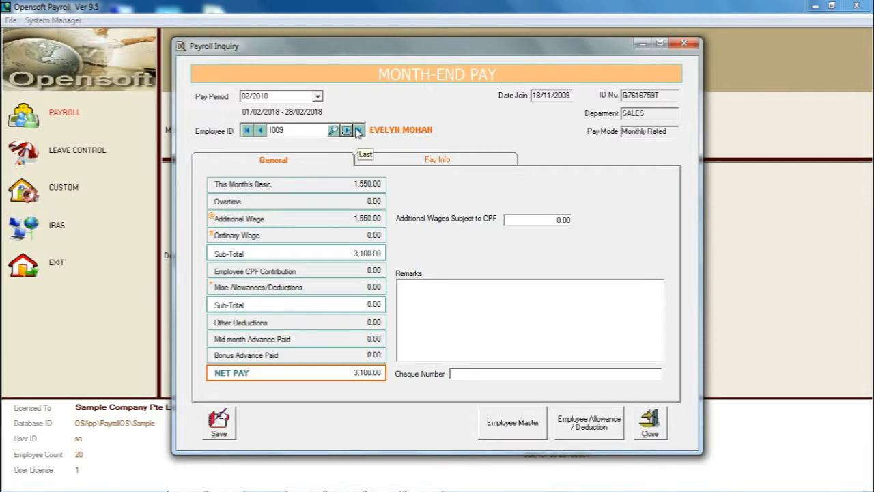
pyautogui.click(347, 131)
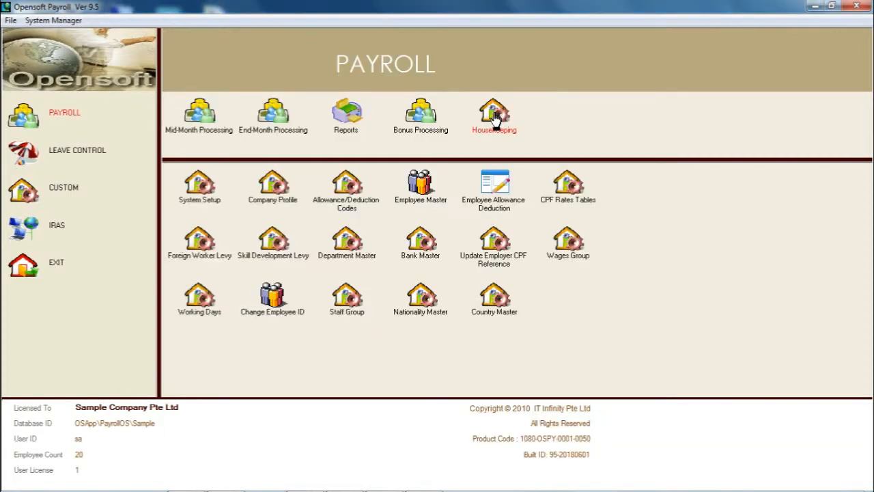
# Open the first employee's master record, examine the monthly basic among the salary details, and close the record.
pyautogui.click(412, 186)
pyautogui.click(391, 85)
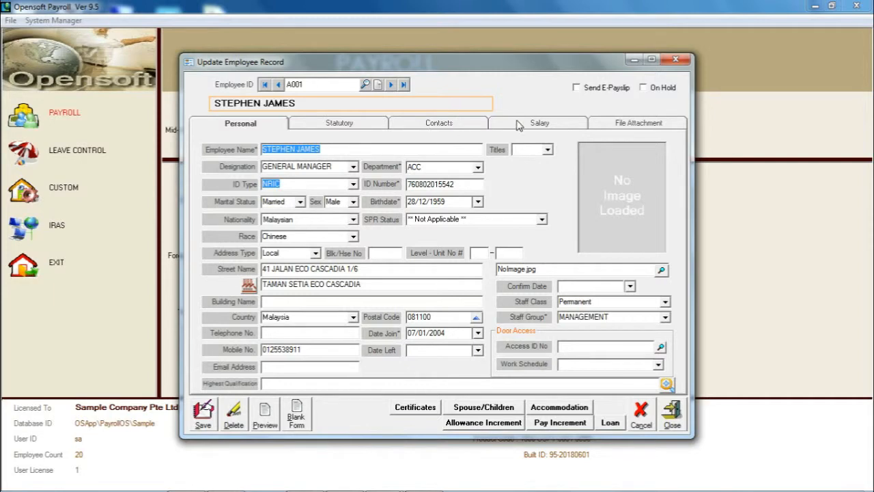
pyautogui.click(539, 127)
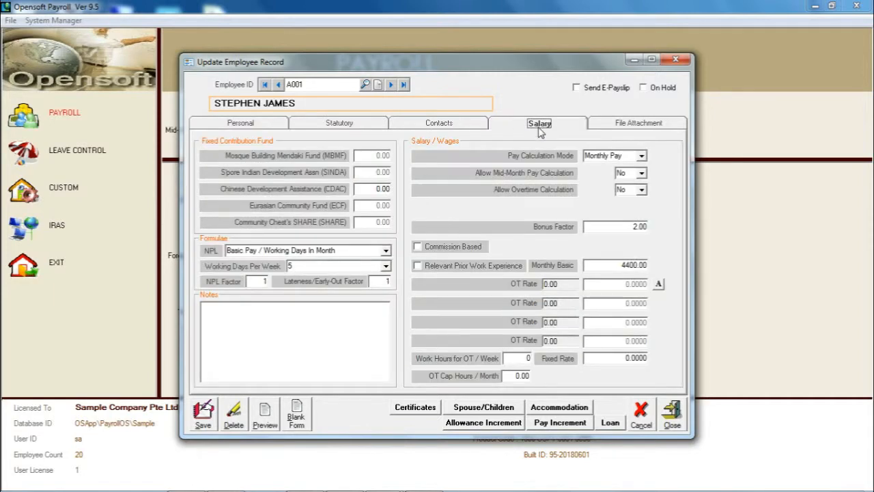
pyautogui.click(623, 260)
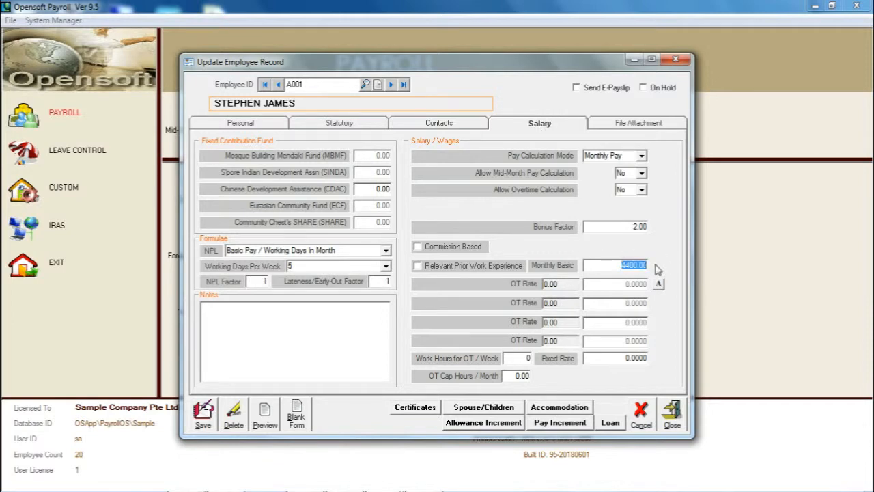
pyautogui.click(672, 412)
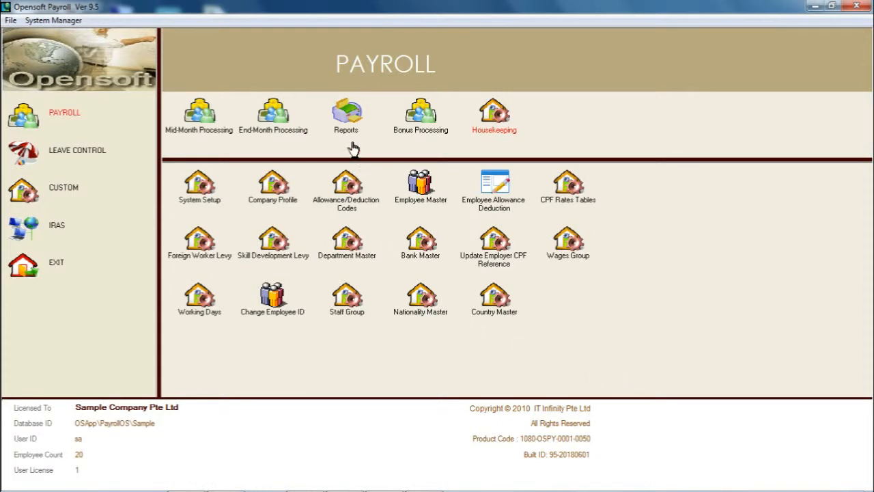
# Reprocess end-month pay for 01/02/2018 to 28/02/2018 and check the first employees' month-end pay.
pyautogui.click(286, 124)
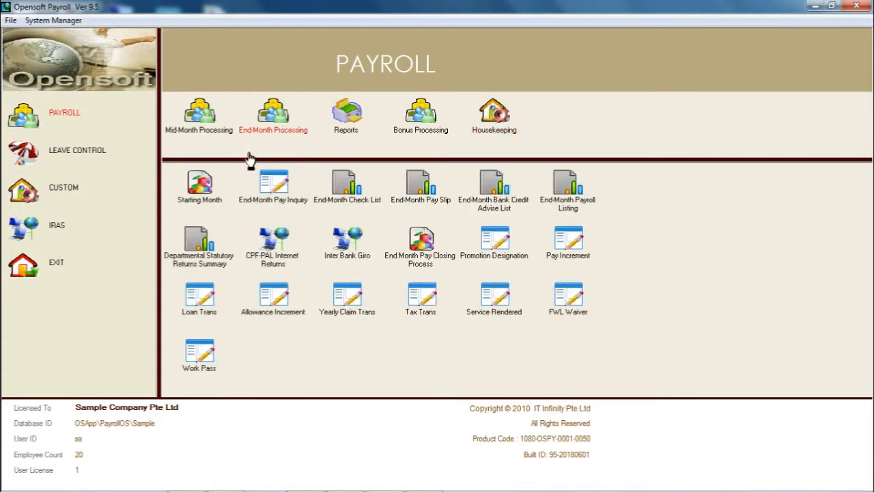
pyautogui.click(206, 194)
pyautogui.click(434, 327)
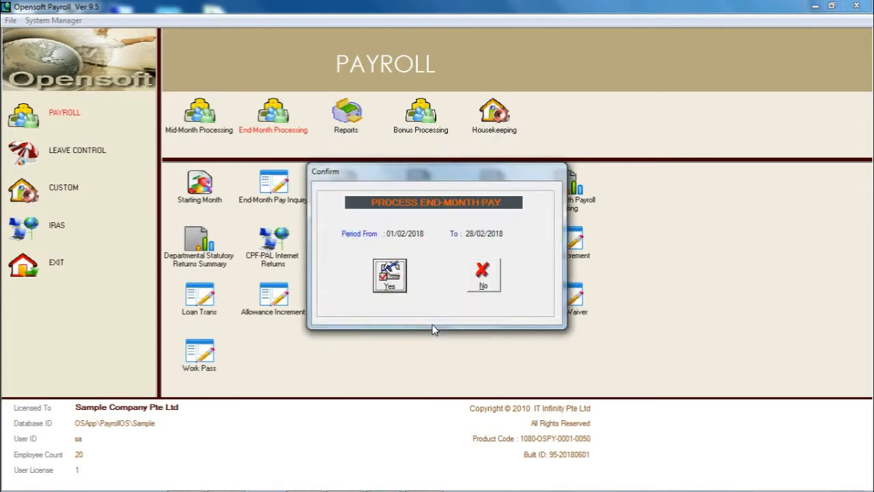
pyautogui.click(398, 277)
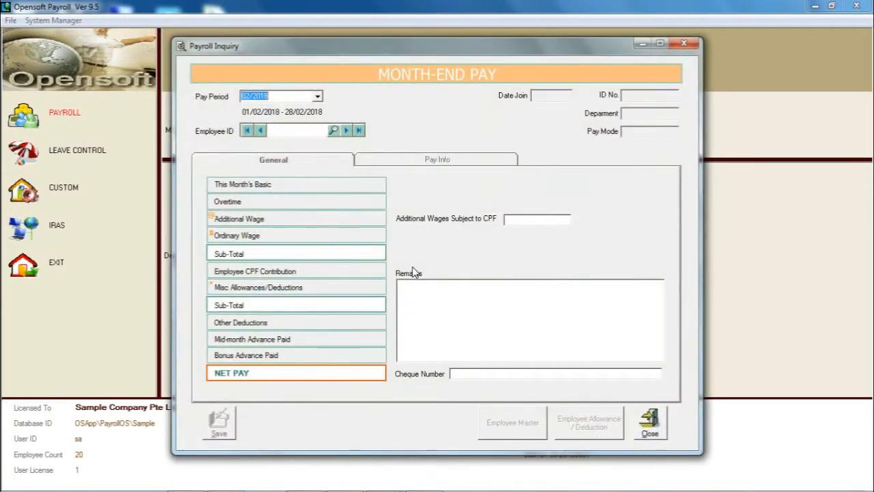
pyautogui.click(346, 133)
pyautogui.click(346, 132)
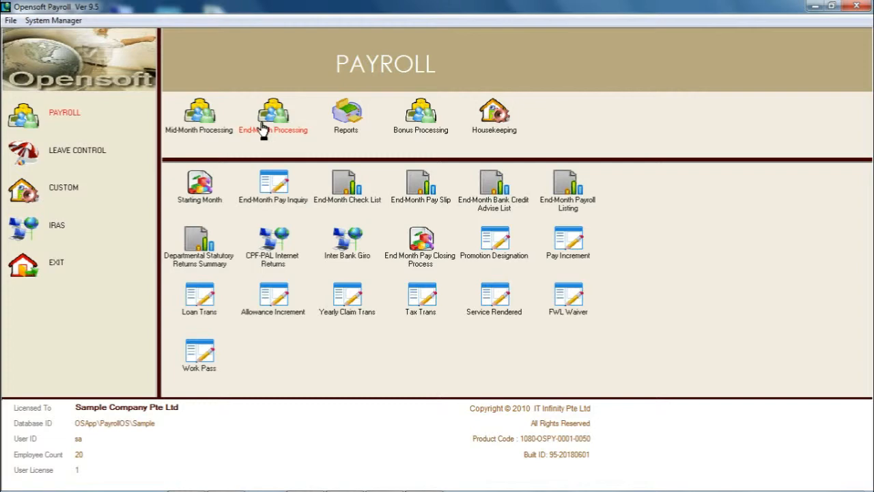
# Run an end-month pay inquiry for 02/2018 and examine the first employee's general and detailed pay information.
pyautogui.click(278, 200)
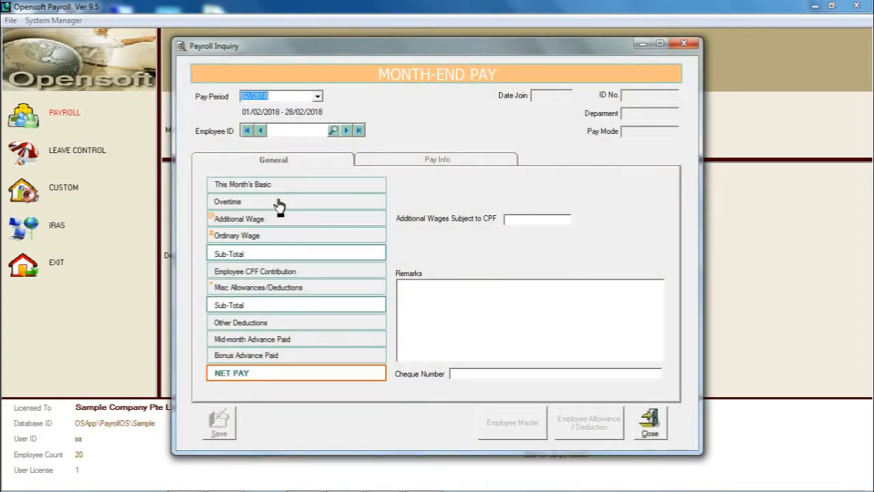
pyautogui.click(317, 97)
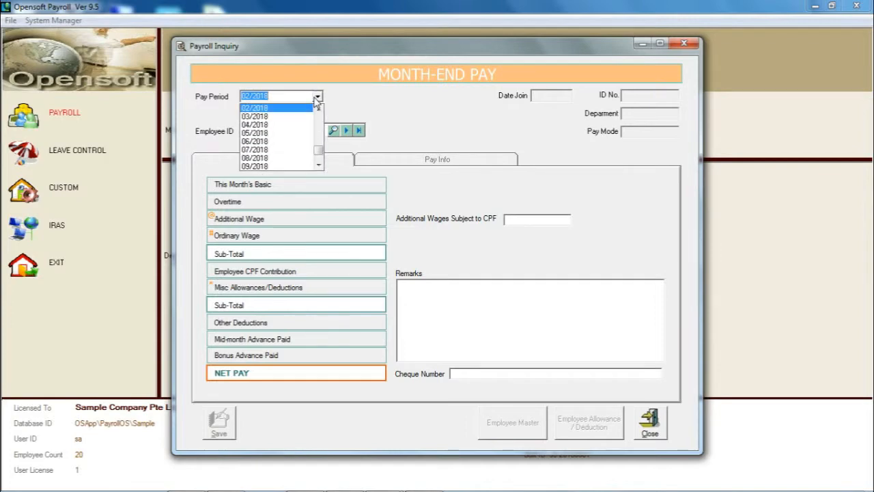
pyautogui.click(317, 100)
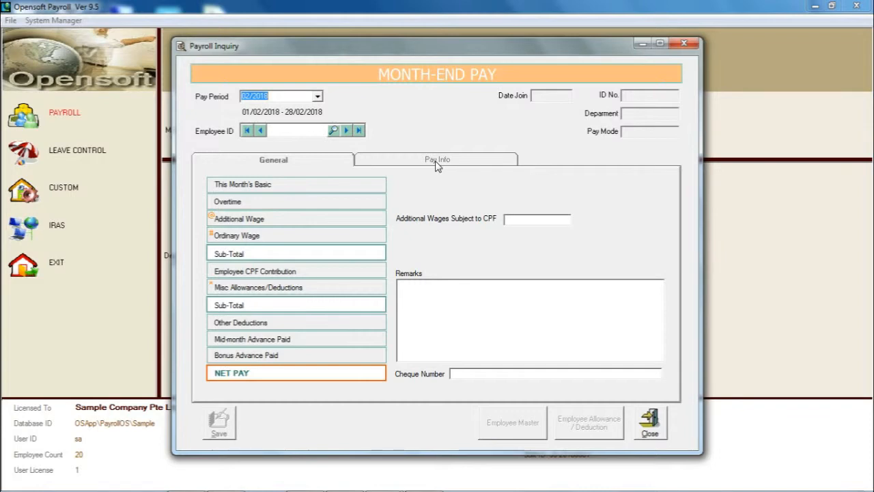
pyautogui.click(346, 130)
pyautogui.click(345, 166)
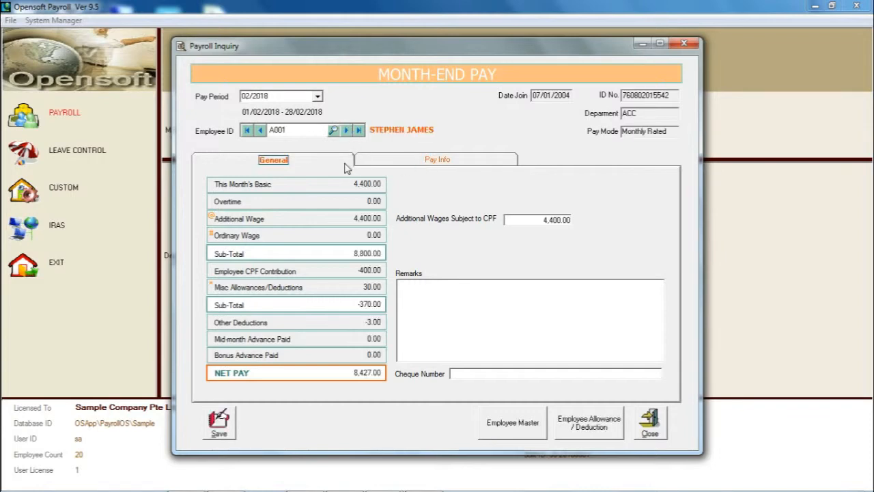
pyautogui.click(412, 163)
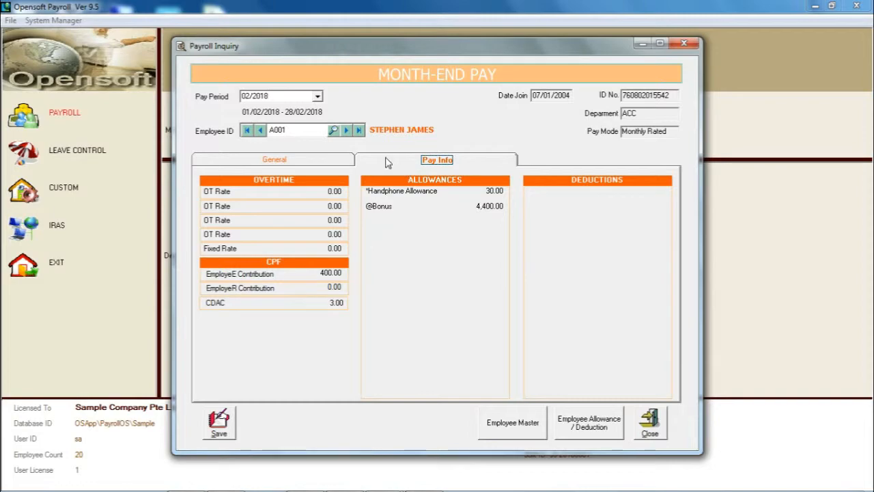
pyautogui.click(647, 423)
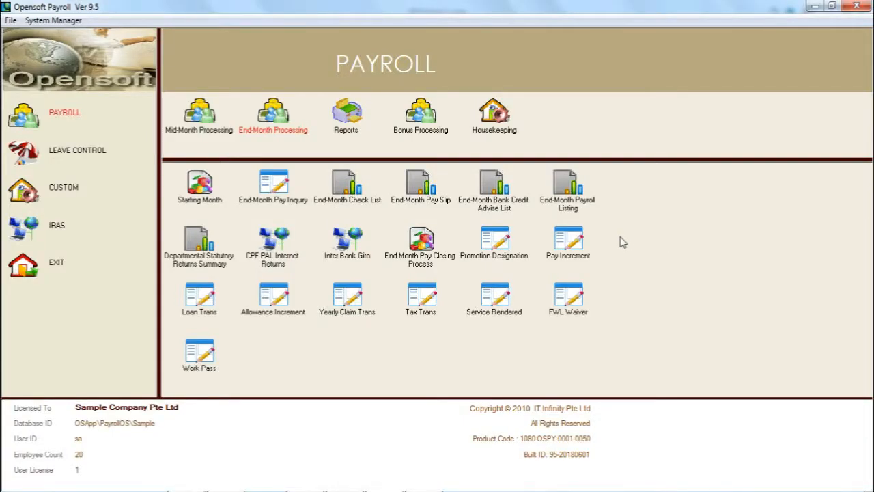
# Start printing the month-end pay slips and examine the pay month, CPF sub code, department and employee ID selection choices.
pyautogui.click(70, 115)
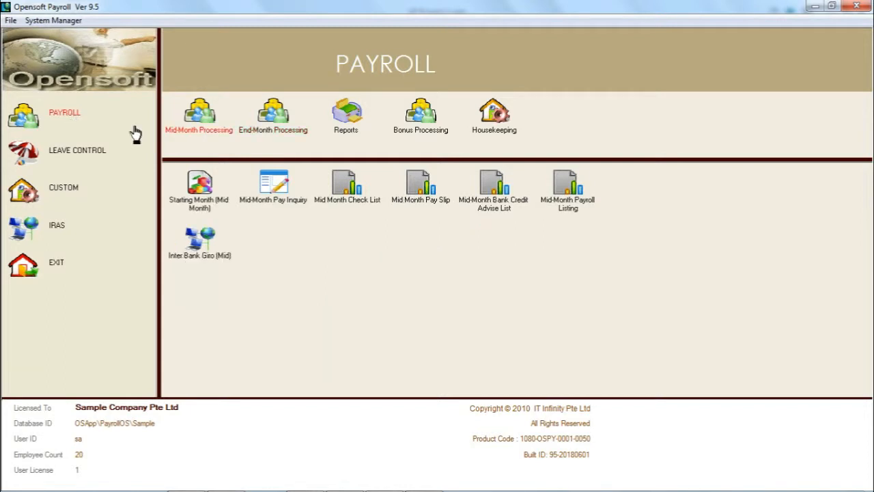
pyautogui.click(275, 130)
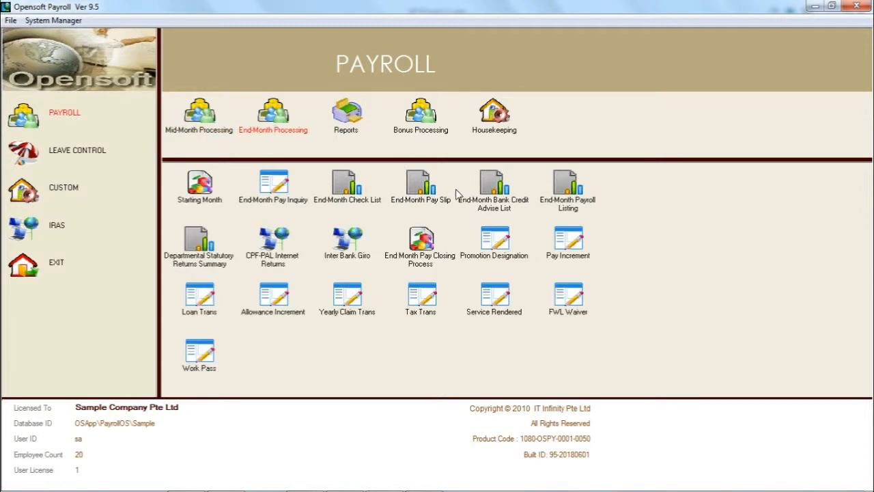
pyautogui.click(413, 198)
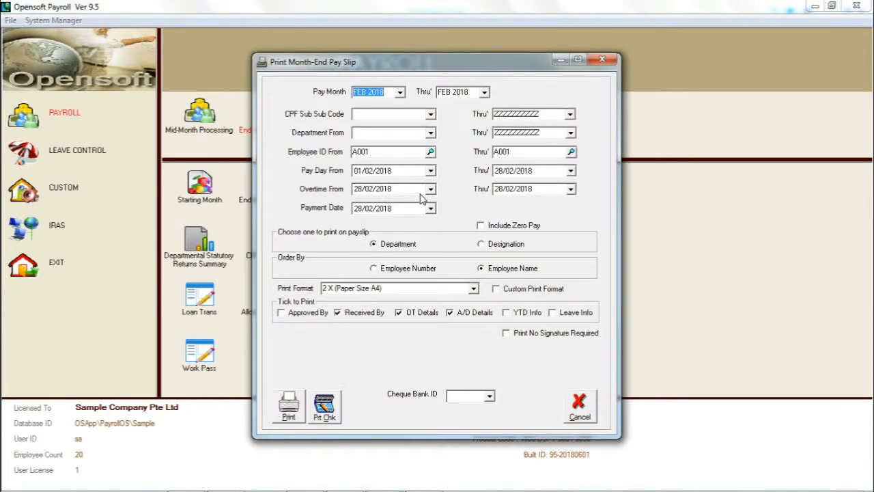
pyautogui.click(400, 91)
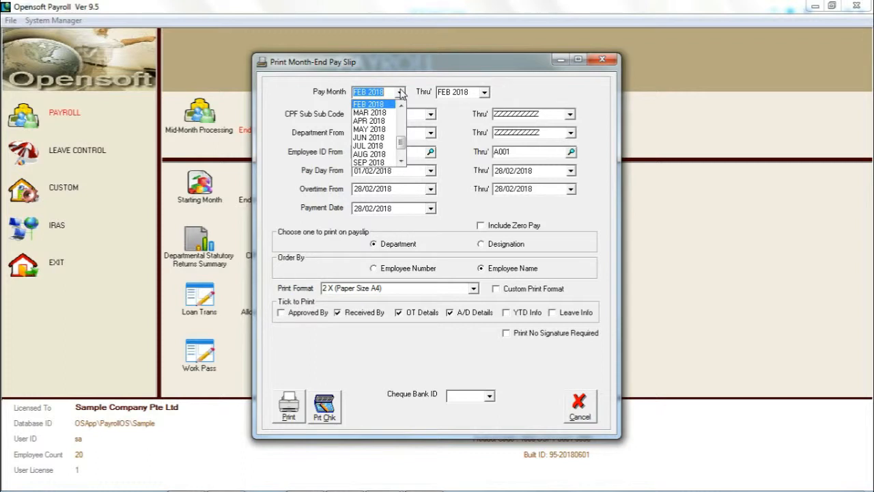
pyautogui.click(430, 114)
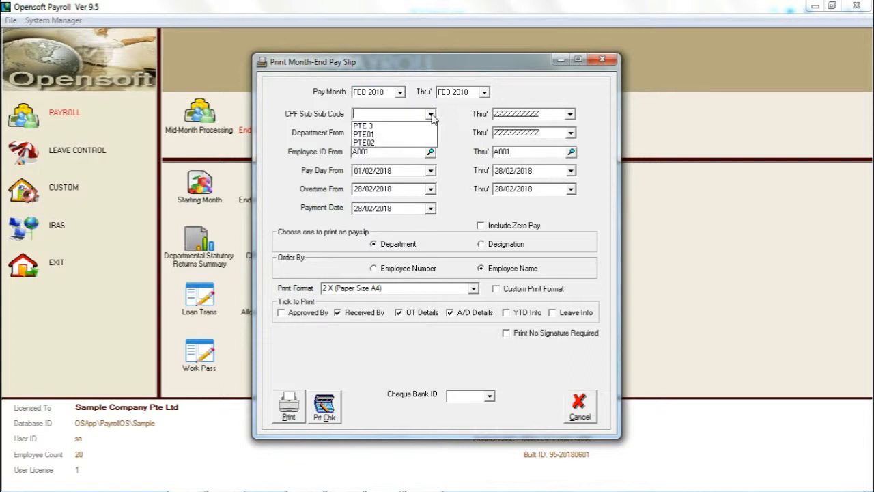
pyautogui.click(431, 115)
pyautogui.click(430, 133)
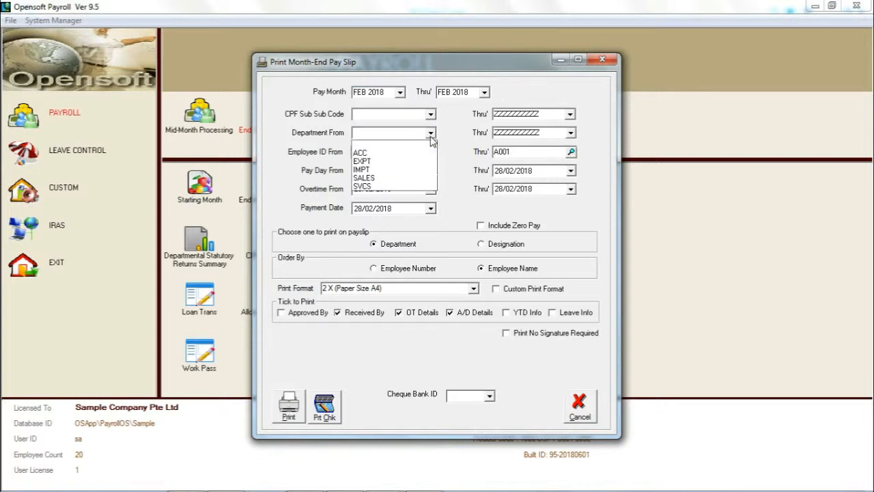
pyautogui.click(430, 137)
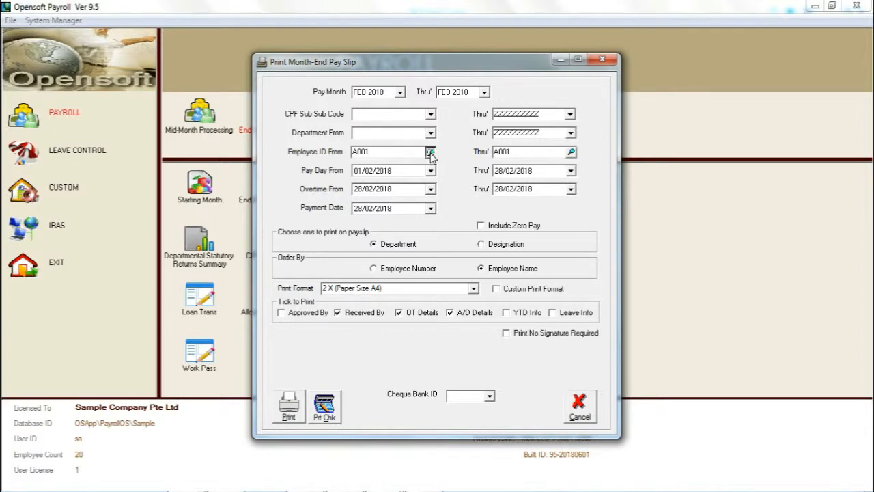
pyautogui.click(429, 151)
pyautogui.click(447, 100)
# Print the FEB 2018 month-end pay slip showing the department, ordered by employee name, in 2 X (Paper Size A4) format.
pyautogui.click(396, 249)
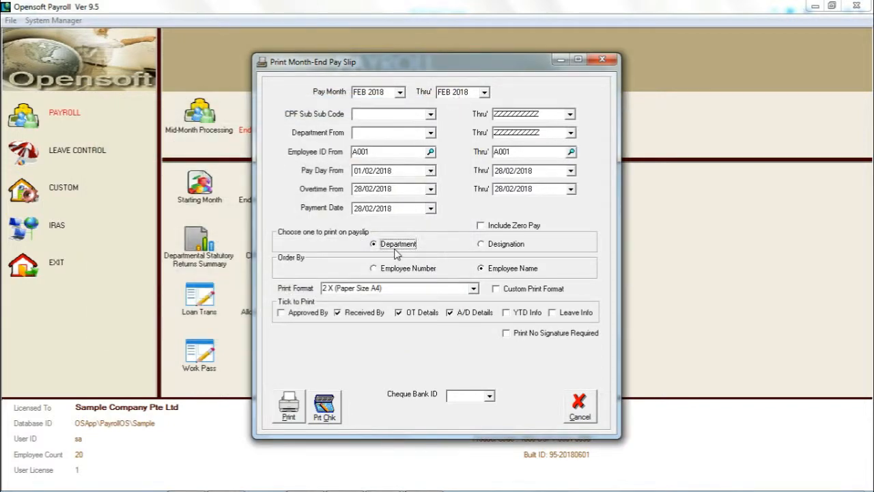
pyautogui.click(517, 249)
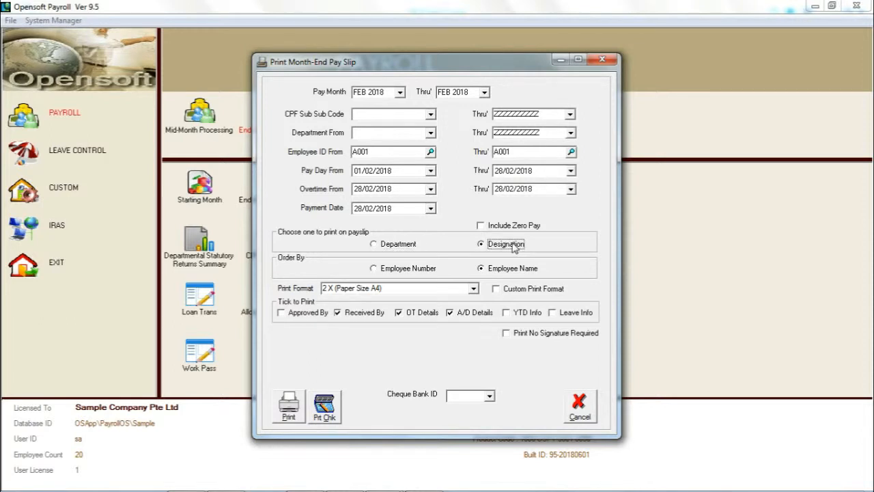
pyautogui.click(403, 248)
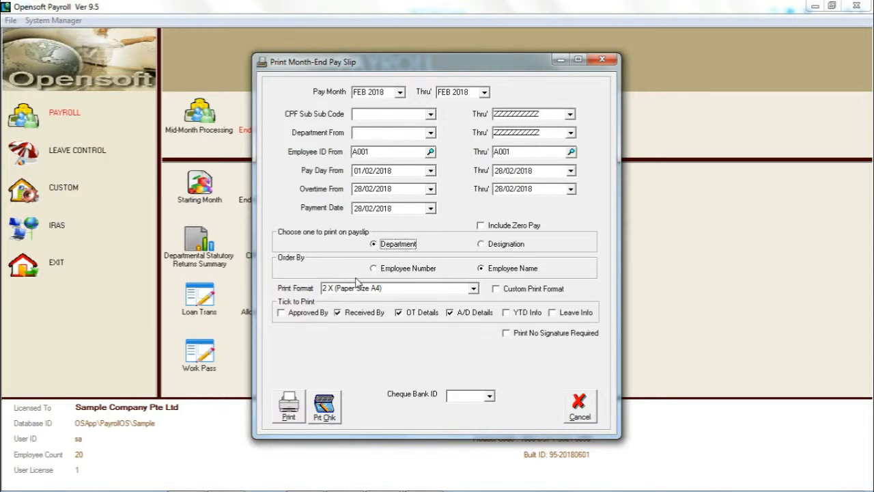
pyautogui.click(473, 289)
pyautogui.scroll(2, 478, 305)
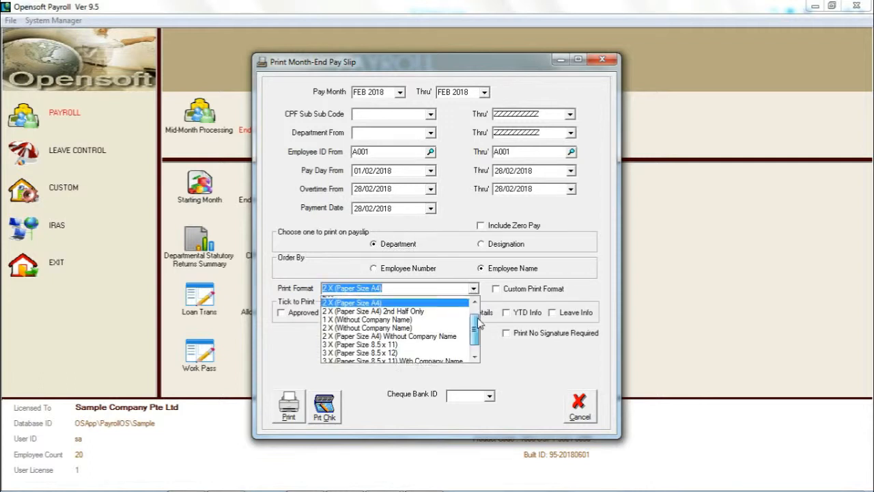
pyautogui.scroll(-3, 478, 321)
pyautogui.click(454, 271)
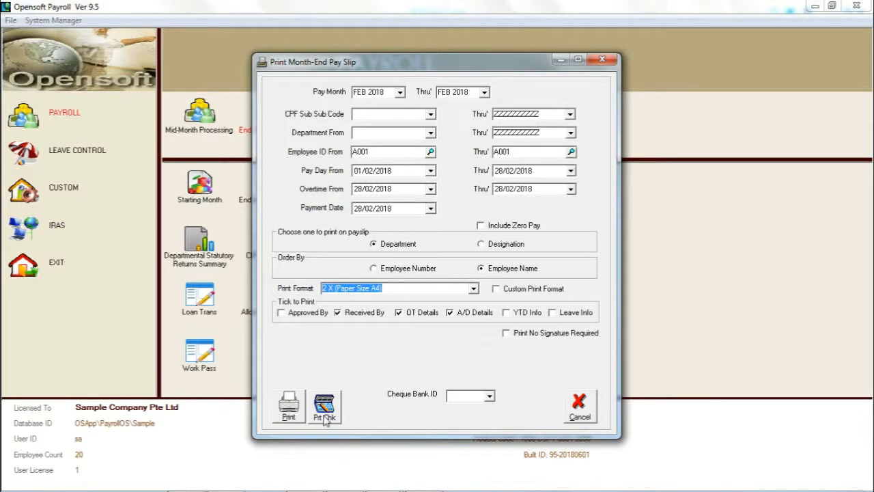
pyautogui.click(298, 408)
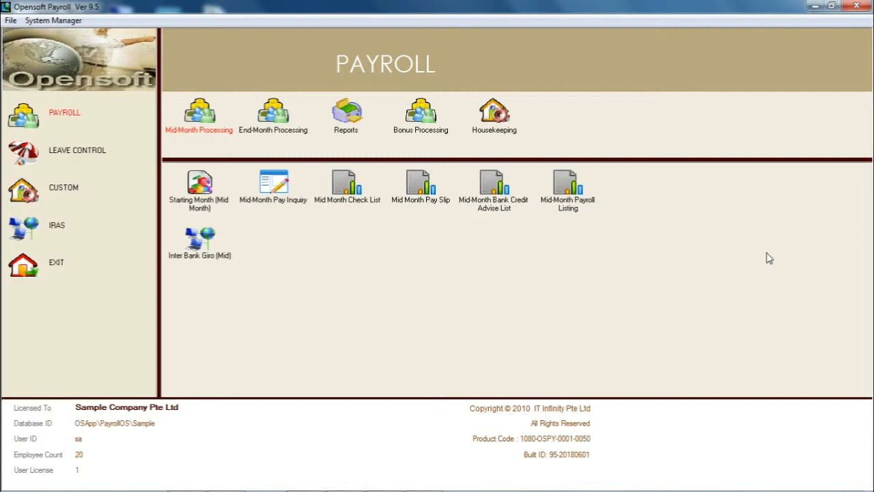
# Generate the end-month bank credit advise list for 02/2018 with source bank 01 as at 28/02/2018, examine it, and close the report.
pyautogui.click(267, 130)
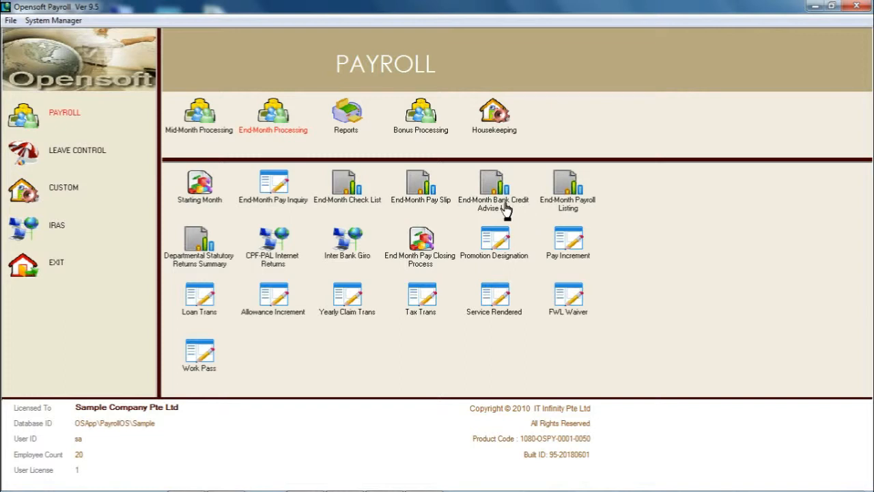
pyautogui.click(68, 117)
pyautogui.click(280, 127)
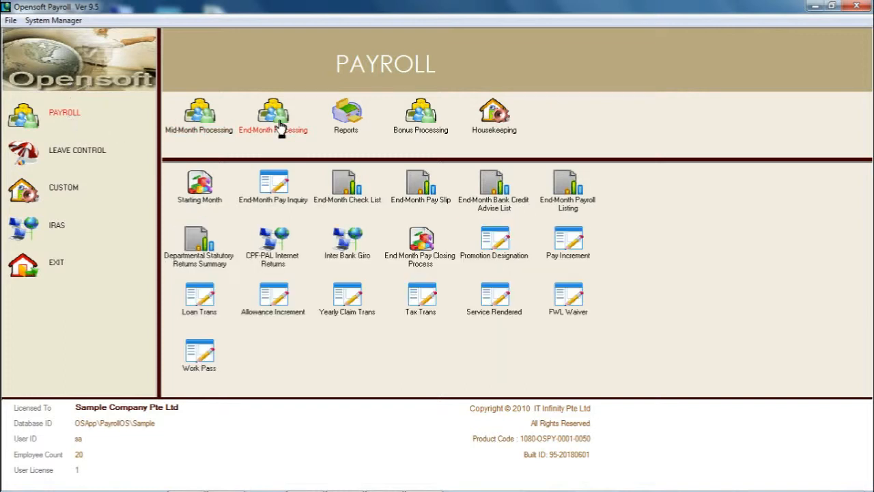
pyautogui.click(498, 204)
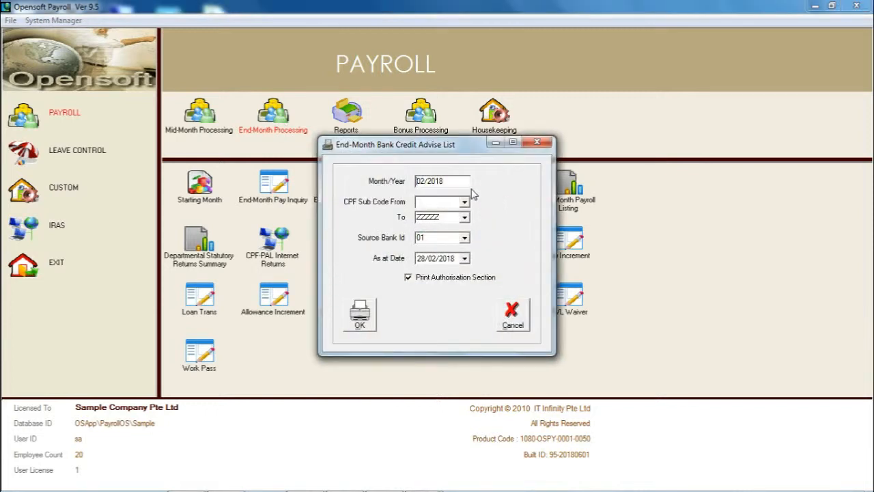
pyautogui.moveTo(444, 180); pyautogui.dragTo(367, 163)
pyautogui.click(464, 202)
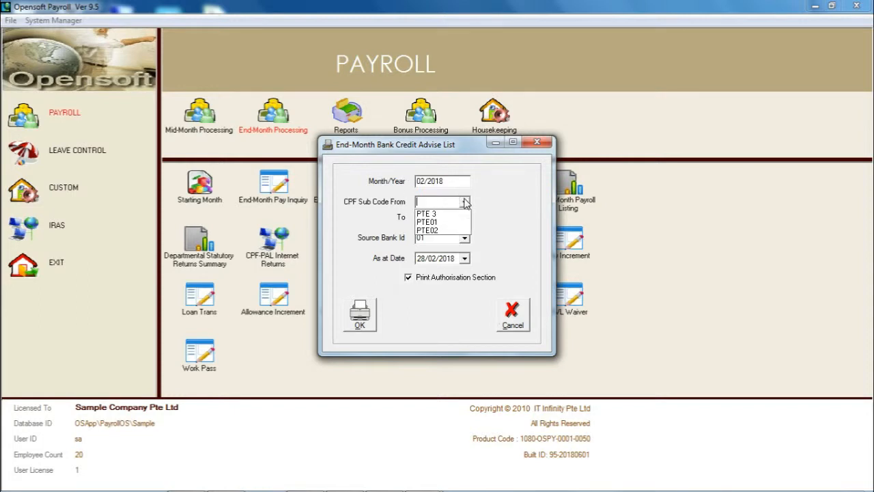
pyautogui.click(465, 201)
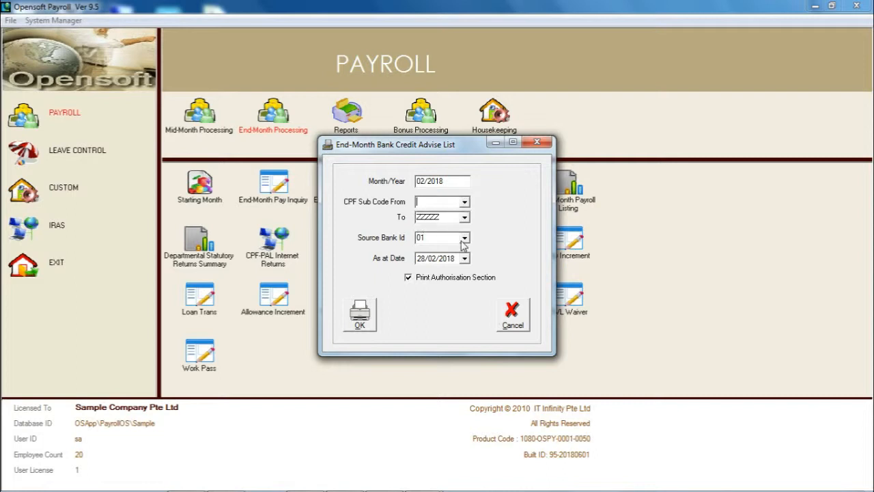
pyautogui.click(464, 238)
pyautogui.click(463, 244)
pyautogui.click(353, 314)
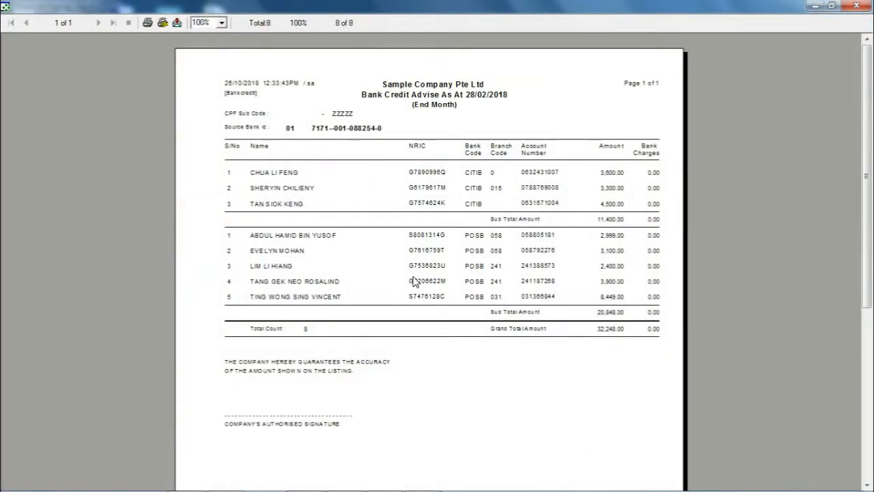
pyautogui.click(857, 6)
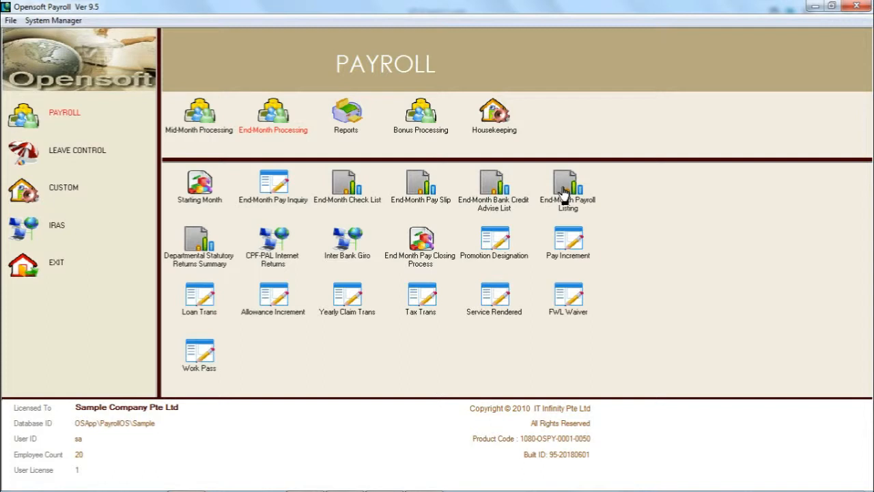
# Generate the detailed end-month payroll listing for 02/2018 ordered by pay mode, examine its entries, and close the report.
pyautogui.click(564, 196)
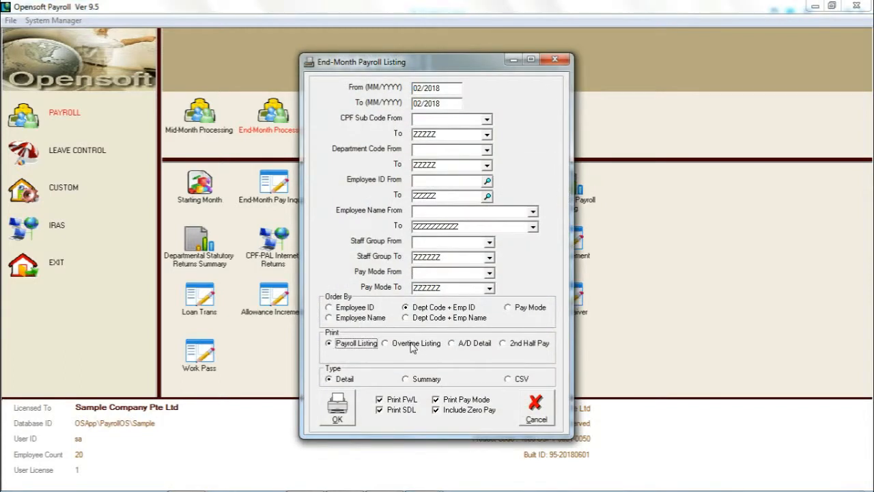
pyautogui.click(413, 345)
pyautogui.click(473, 347)
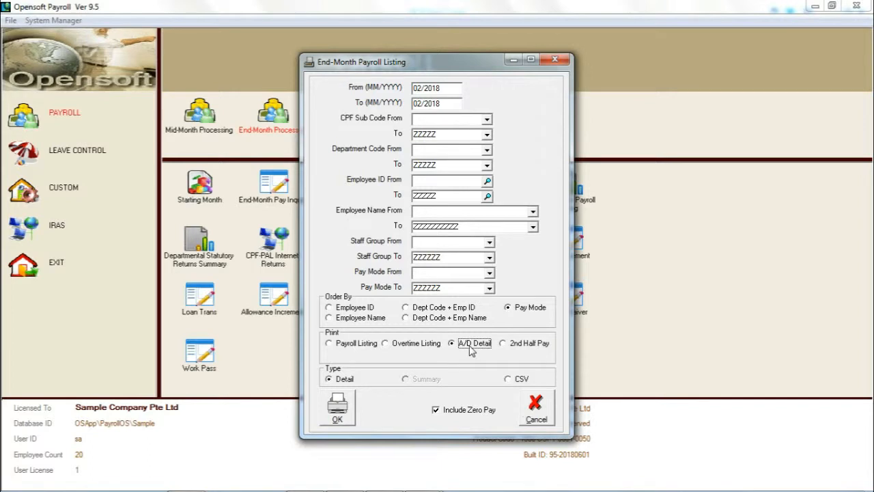
pyautogui.click(346, 351)
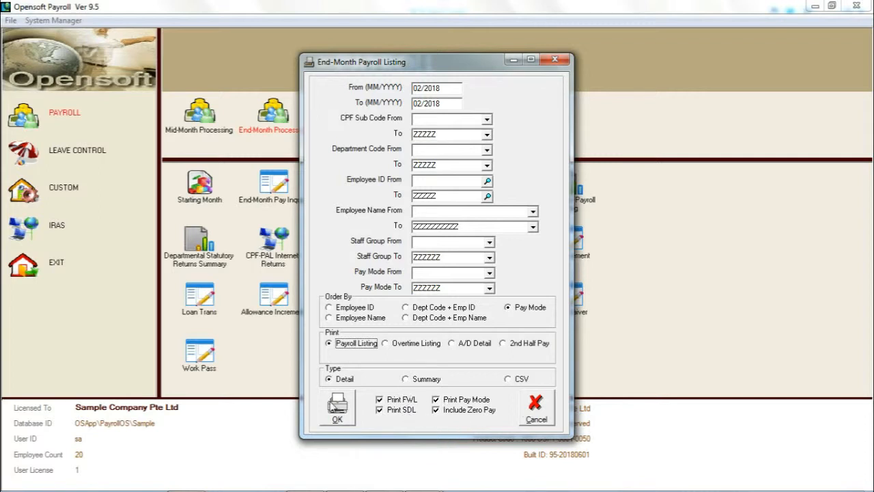
pyautogui.click(337, 407)
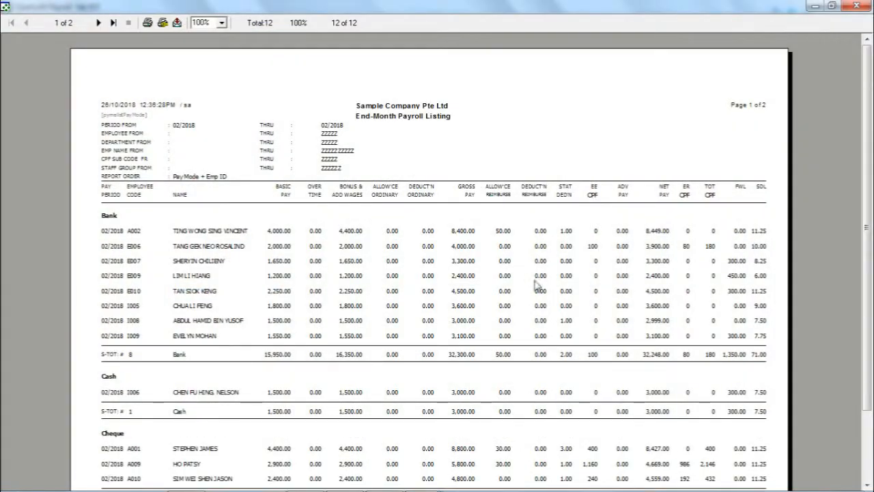
pyautogui.moveTo(867, 152); pyautogui.dragTo(837, 75)
pyautogui.click(854, 6)
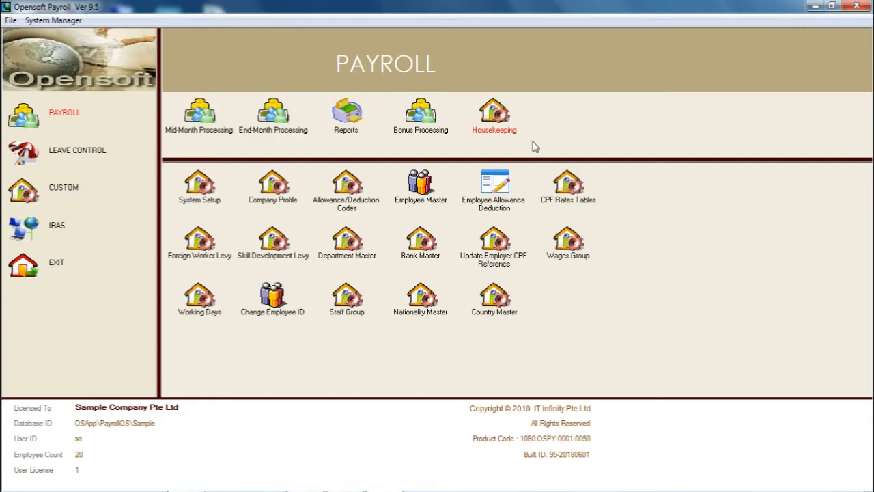
# Run the end-month pay closing process for the period 01/02/2018 to 28/02/2018.
pyautogui.click(281, 112)
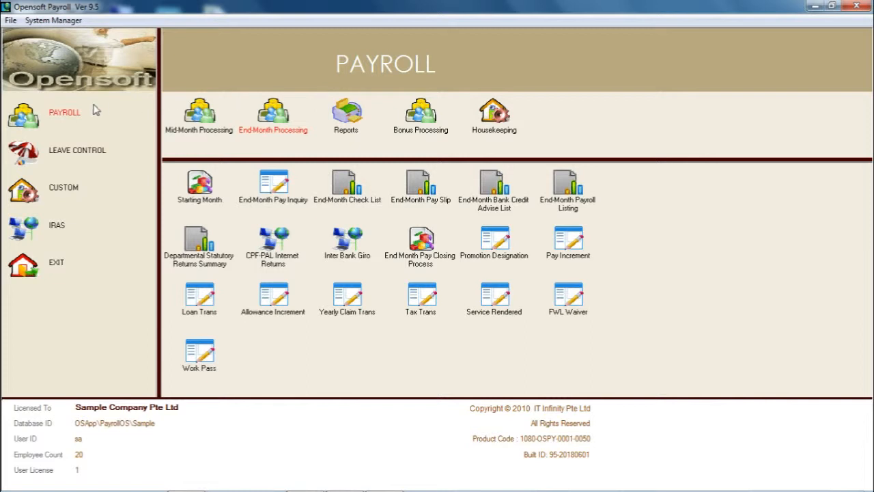
pyautogui.click(72, 114)
pyautogui.click(273, 127)
pyautogui.click(420, 251)
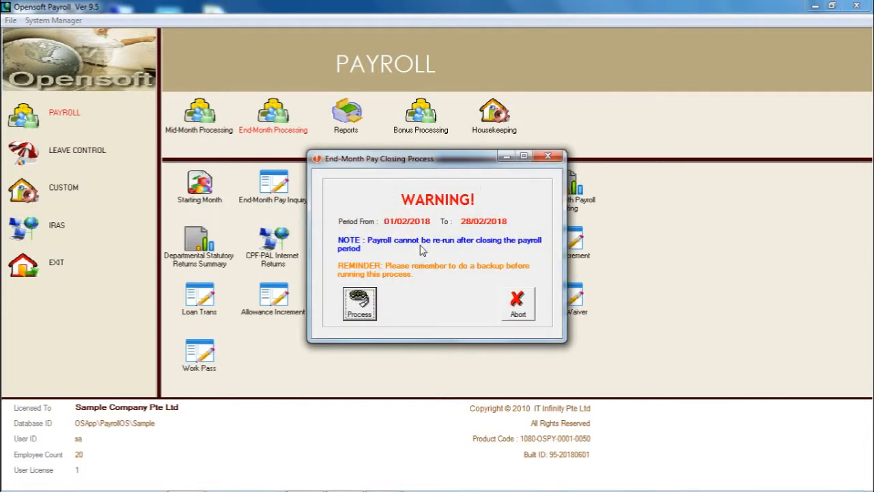
pyautogui.click(355, 306)
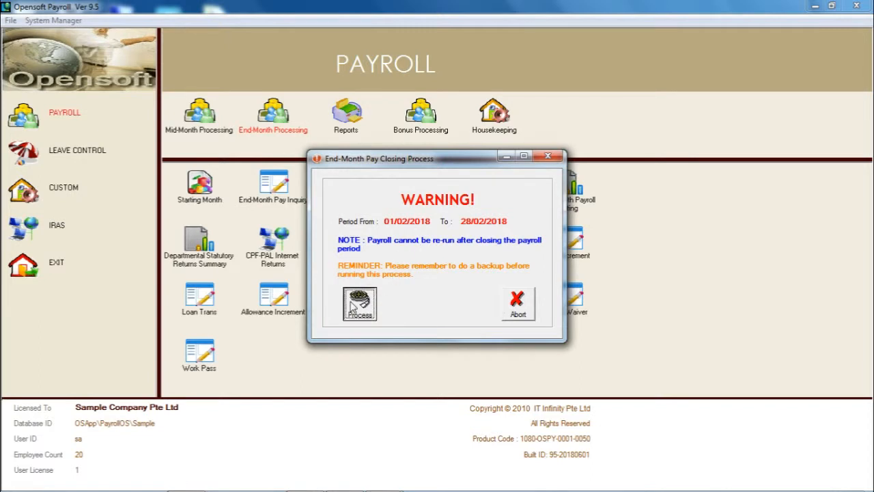